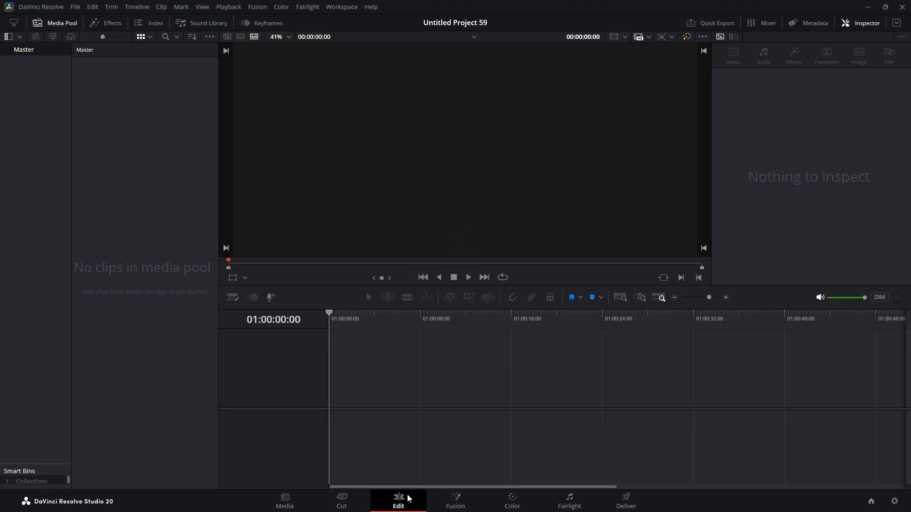
Add a Text+ title to the start of the empty timeline and select it.
left_click(107, 23)
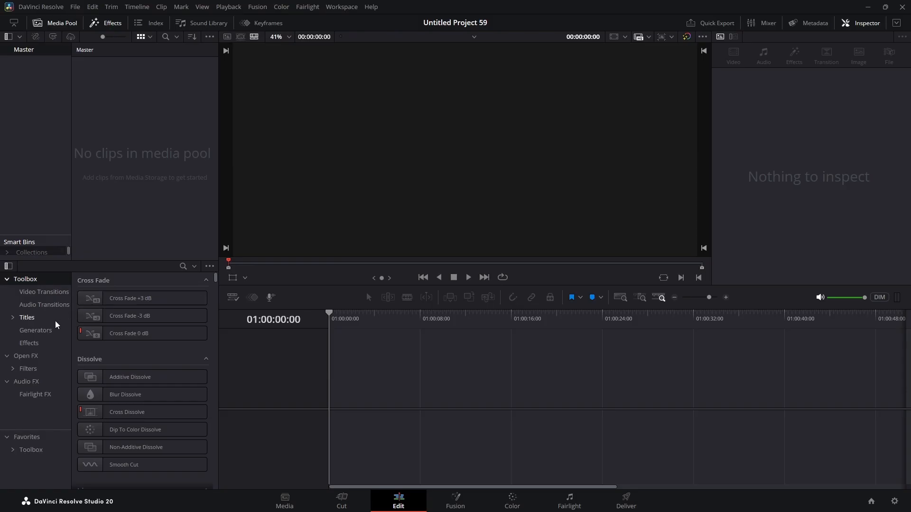
left_click(33, 318)
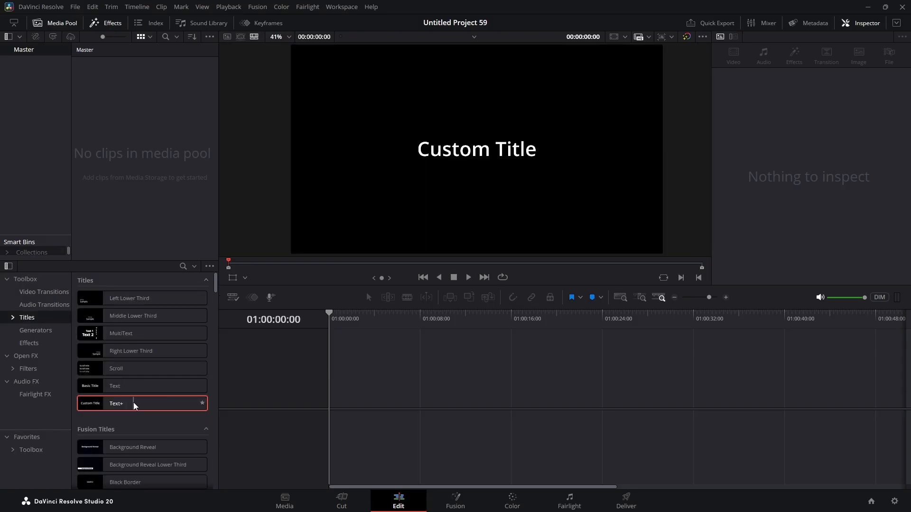
left_click_drag(133, 403, 335, 402)
left_click(434, 404)
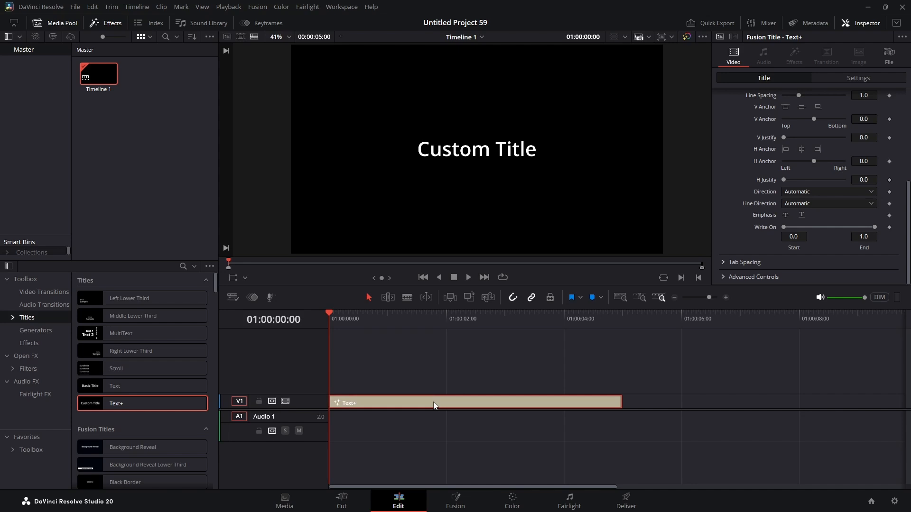
Set the title's font to Impact and enlarge its size to about 0.197.
scroll(789, 192, "up", 5)
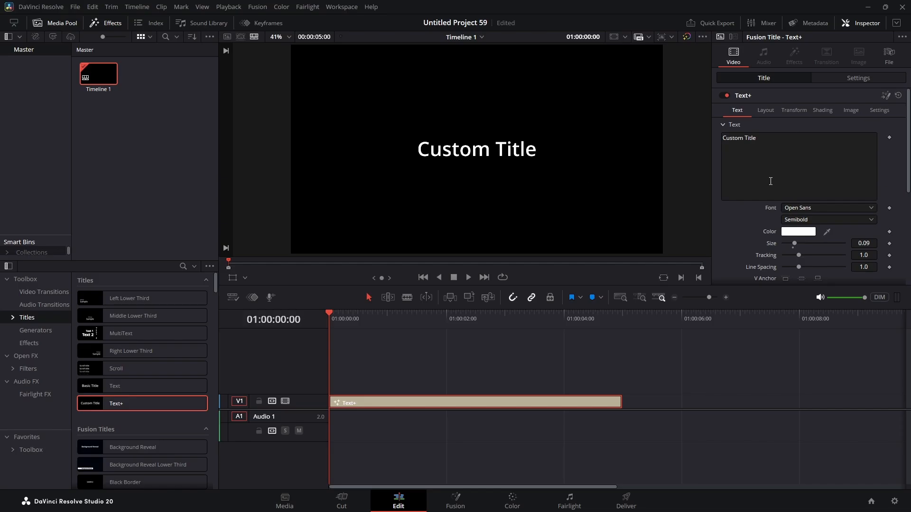
left_click(827, 205)
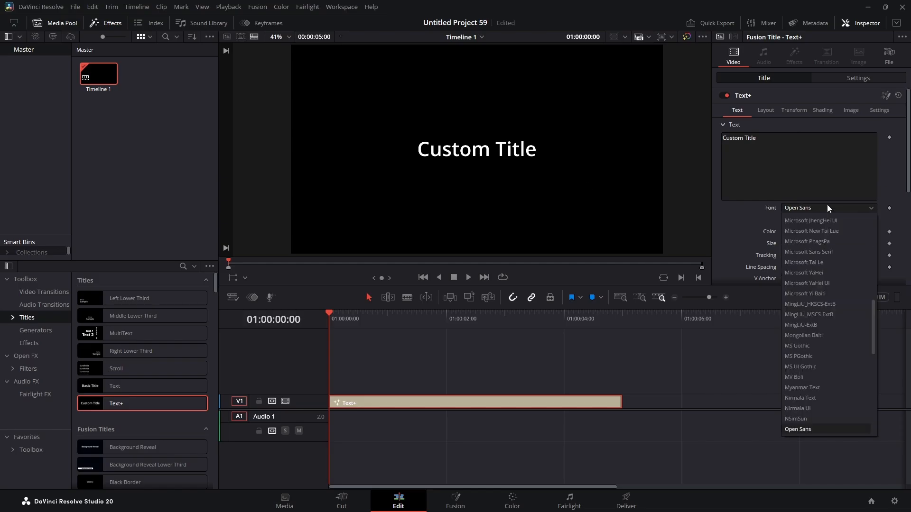
scroll(828, 226, "up", 3)
scroll(836, 265, "up", 3)
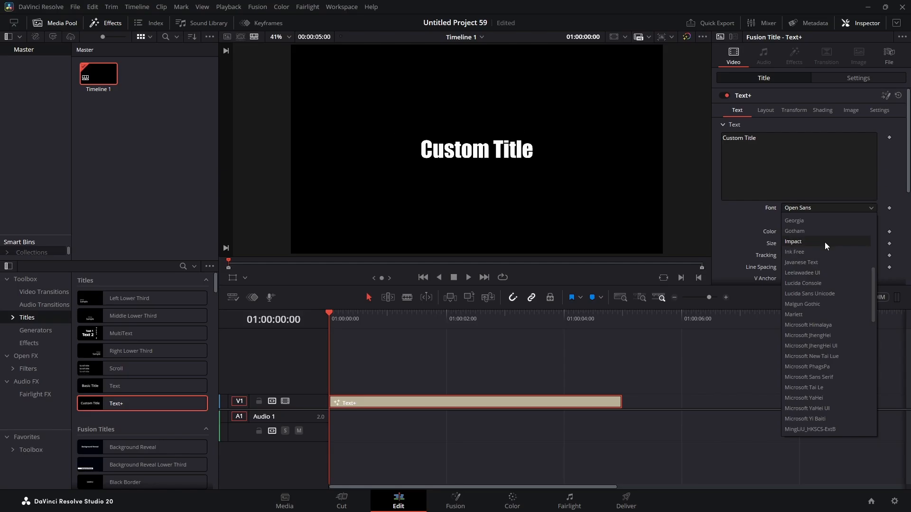
left_click(824, 242)
left_click_drag(795, 244, 807, 244)
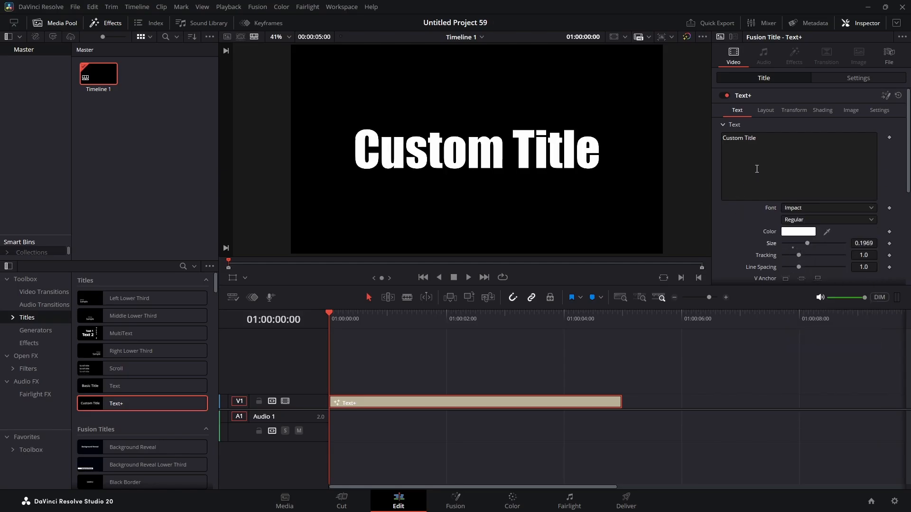
Disable the title's white solid fill shading element and enable the red outline element.
left_click(824, 111)
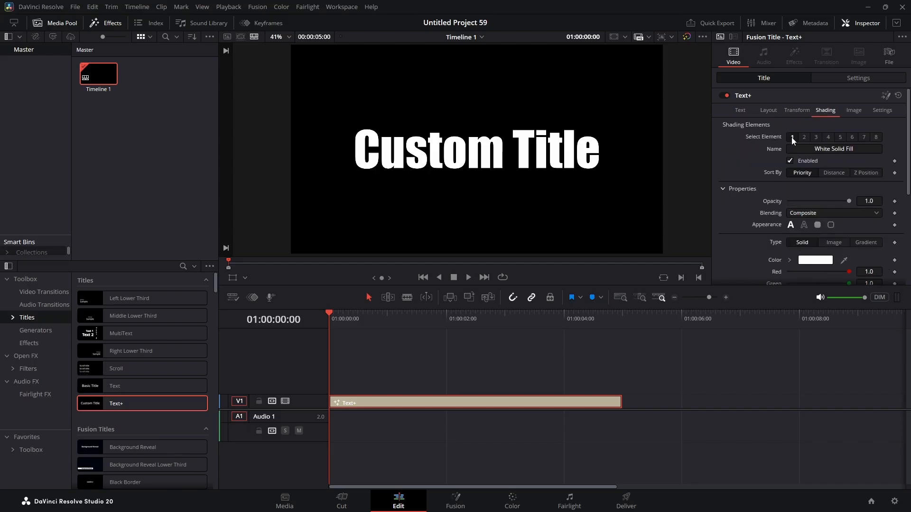
left_click(785, 160)
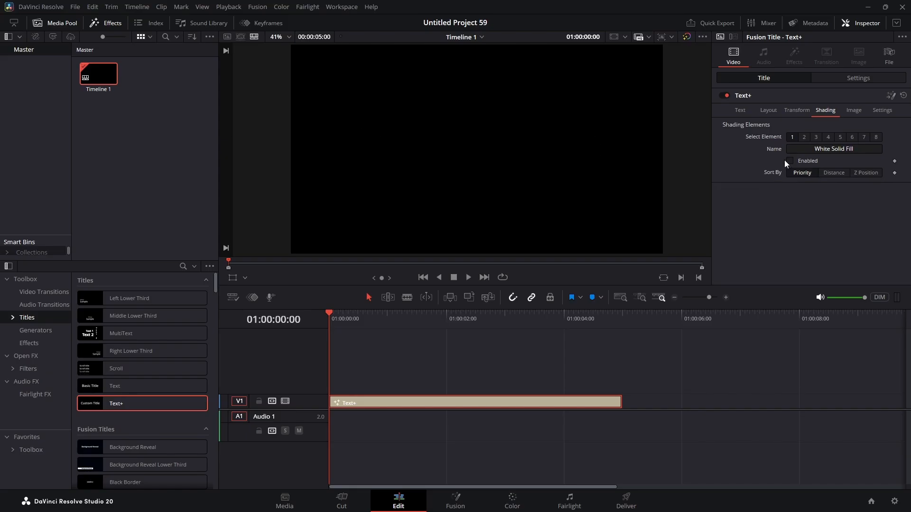
left_click(805, 137)
left_click(790, 161)
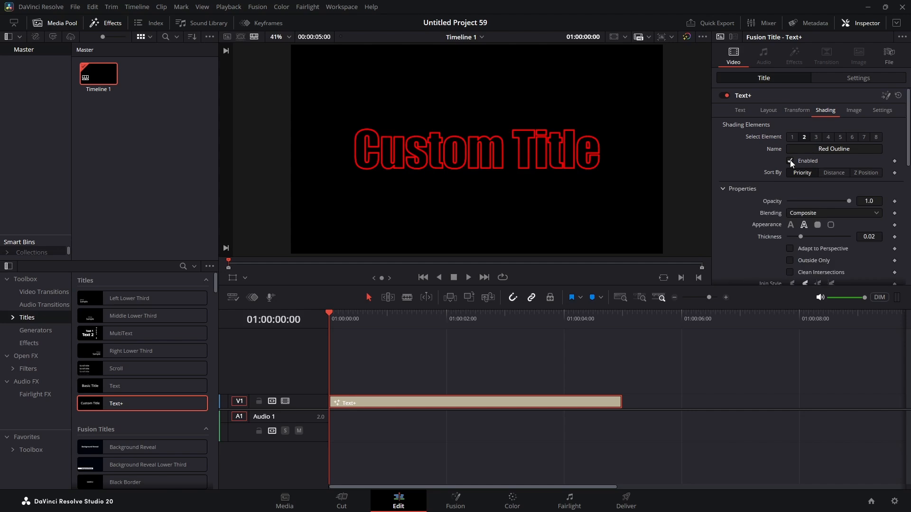
Change the title's outline colour to white (#ffffff).
scroll(780, 166, "down", 3)
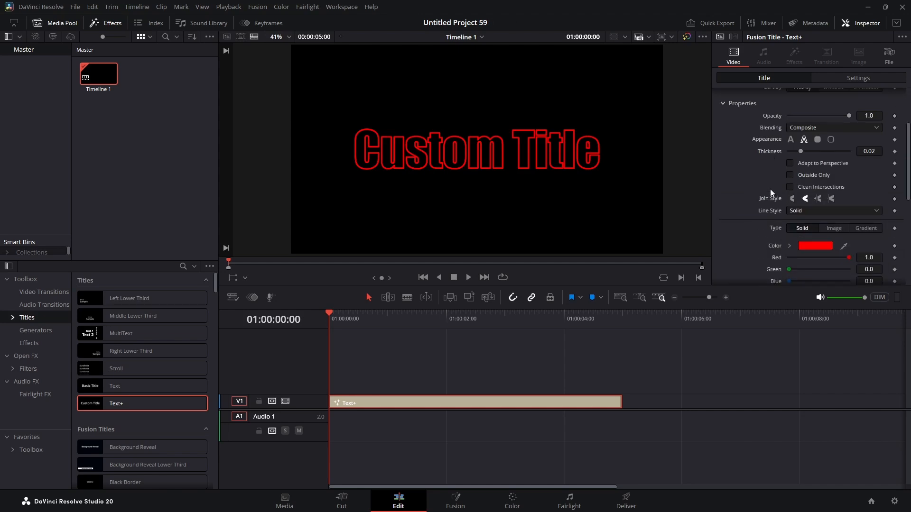
left_click(806, 246)
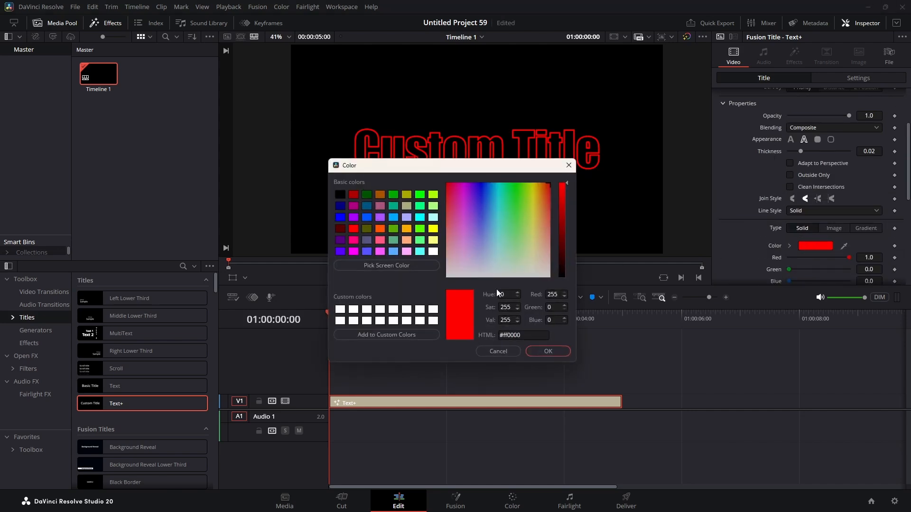
left_click(434, 321)
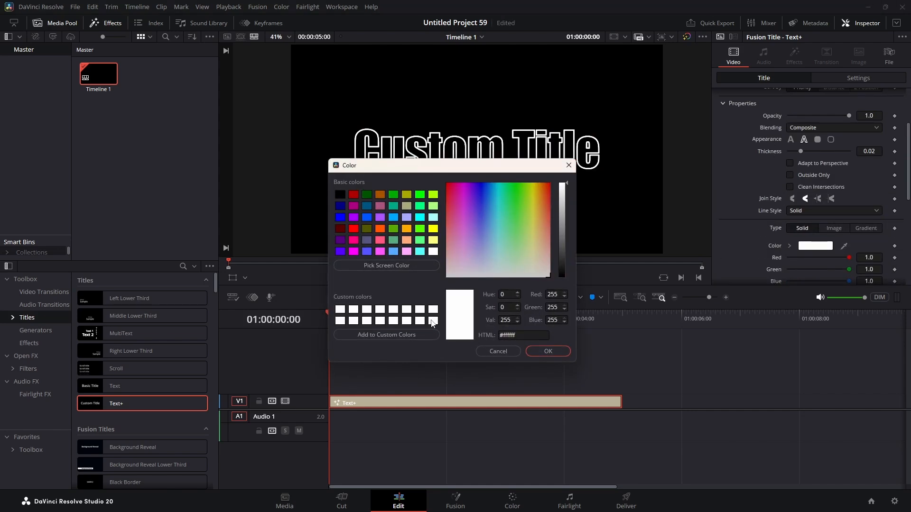
left_click(548, 352)
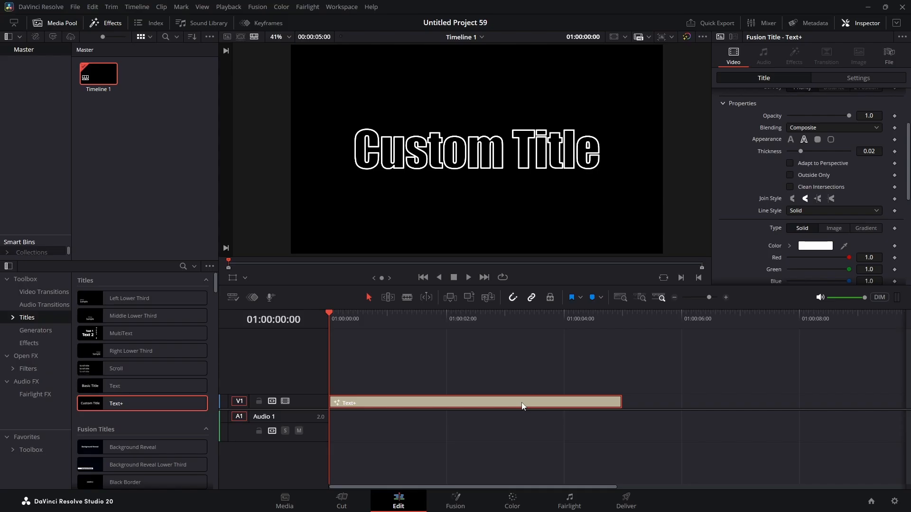
Duplicate the outlined title onto track V2, and enable the white solid fill on the V1 title.
left_click_drag(522, 405, 520, 392)
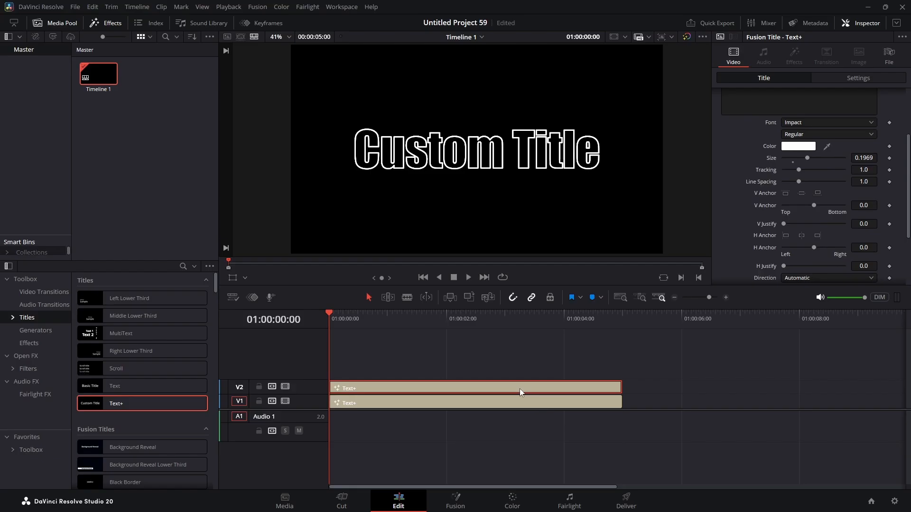
left_click(569, 404)
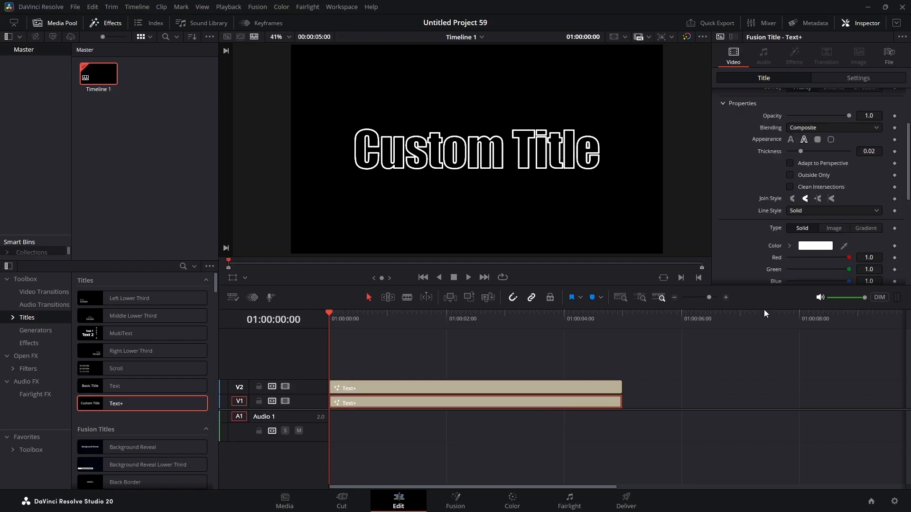
scroll(764, 255, "up", 3)
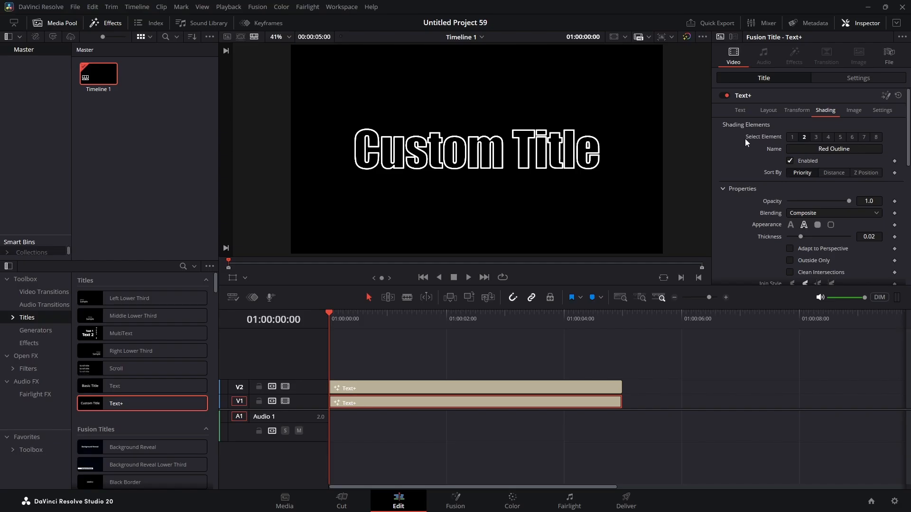
left_click(792, 137)
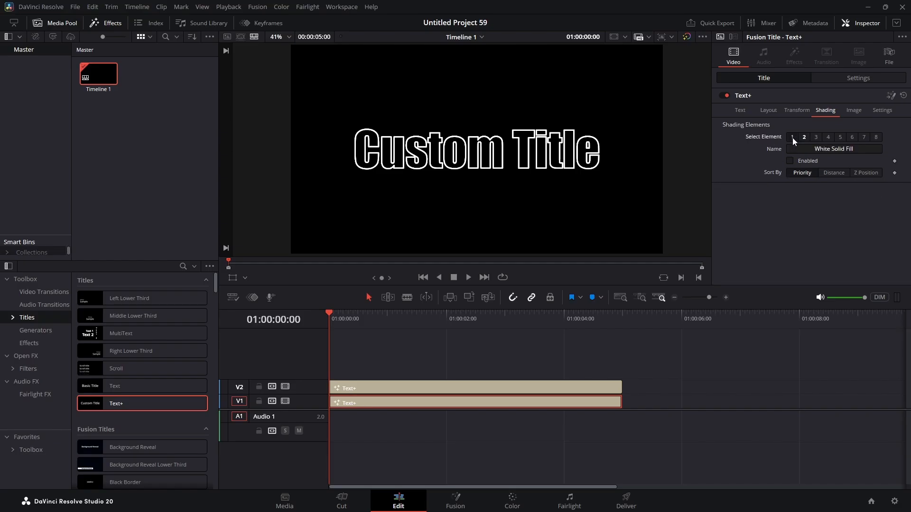
left_click(790, 161)
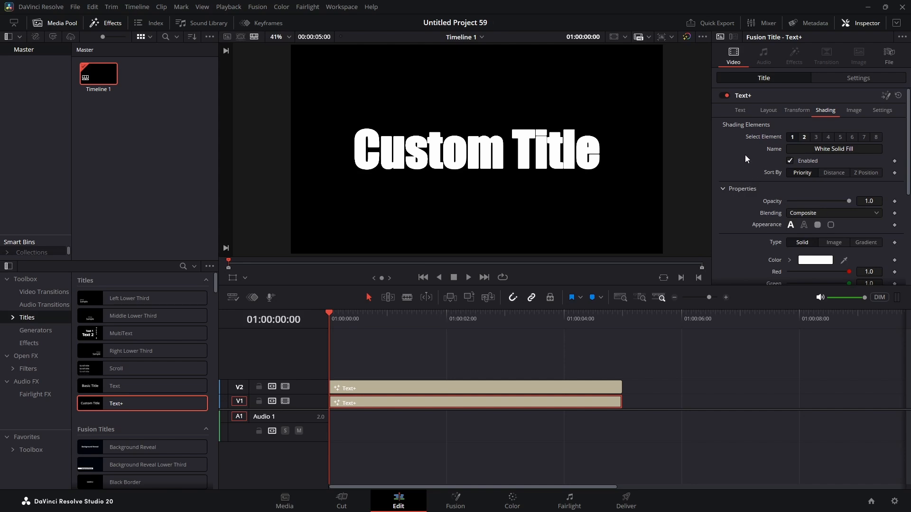
Keyframe the V1 title's Write On end from 0.0 at the clip start to 1.0 at 01:00:00:19.
left_click(739, 110)
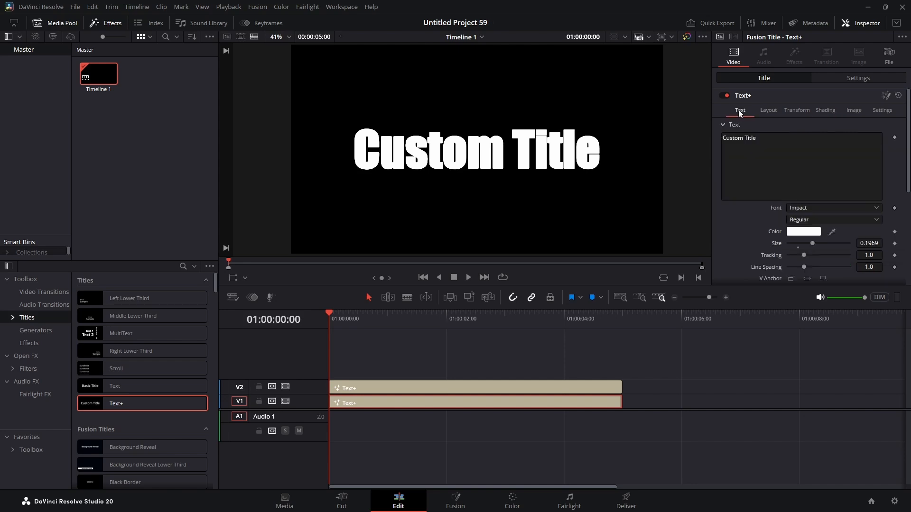
scroll(765, 168, "down", 6)
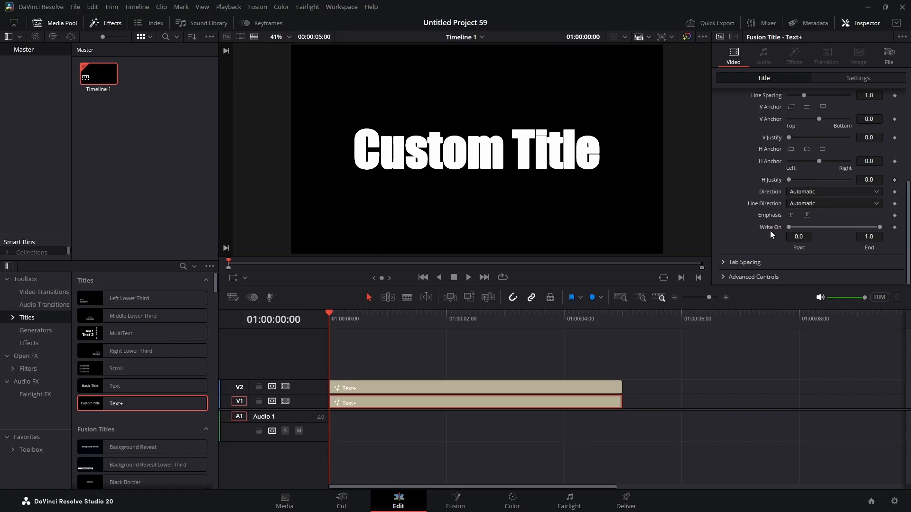
mouse_move(334, 317)
left_mouse_down()
mouse_move(386, 317)
mouse_move(329, 317)
left_mouse_up()
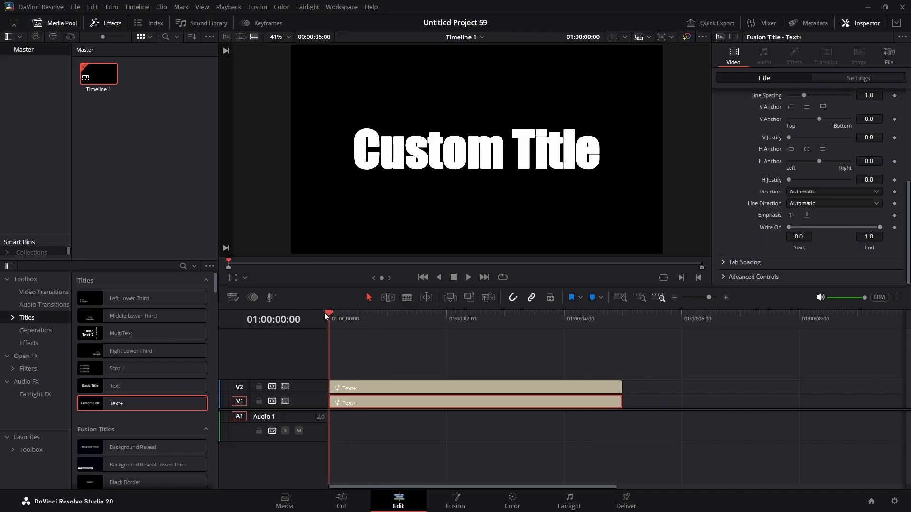
left_click(894, 227)
left_click_drag(879, 227, 779, 228)
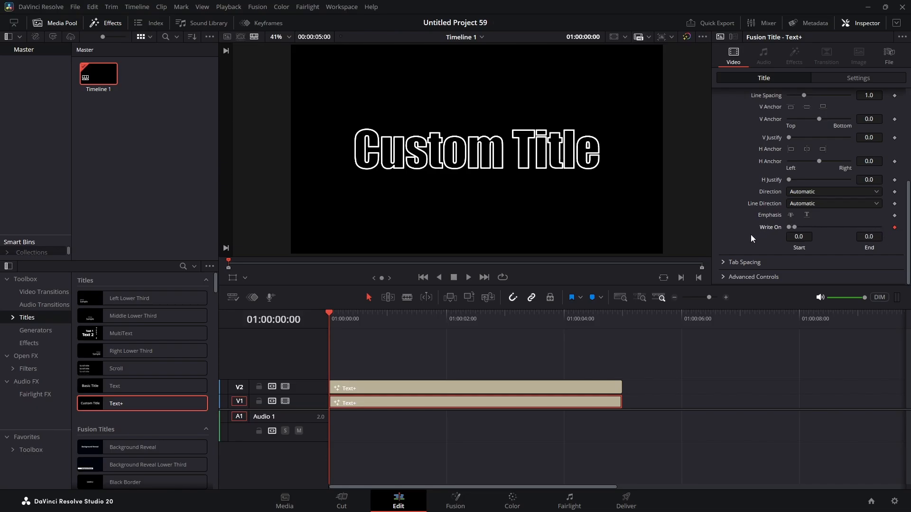
left_click_drag(329, 312, 375, 313)
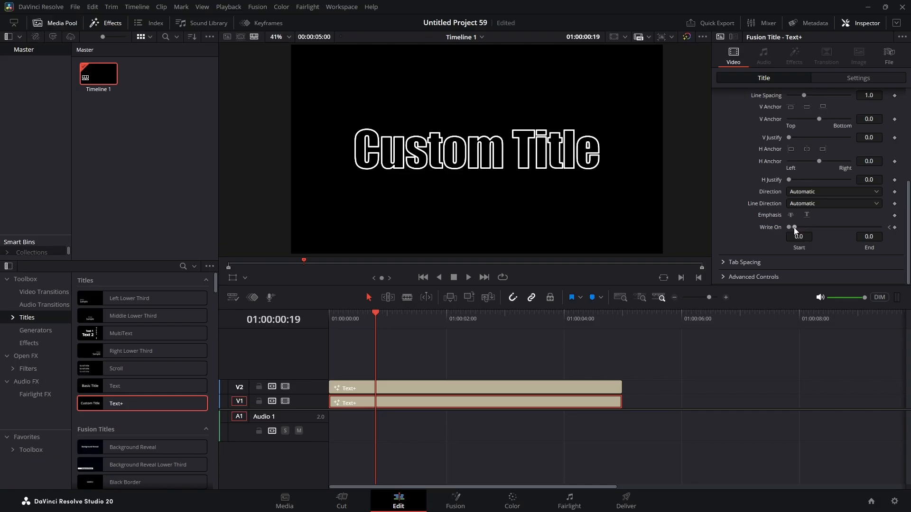
left_click_drag(795, 226, 894, 228)
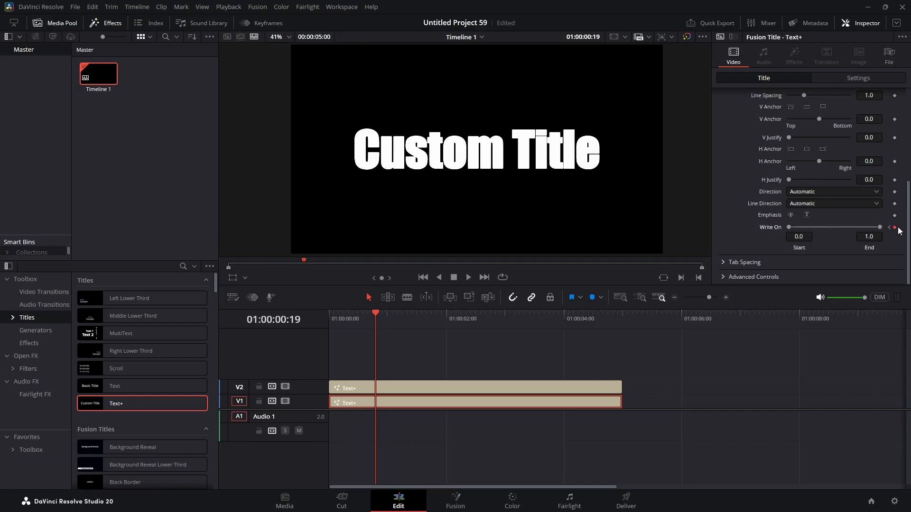
Play the timeline from the start to preview the fill writing on over the outlined title.
left_click_drag(374, 314, 294, 319)
left_click(468, 277)
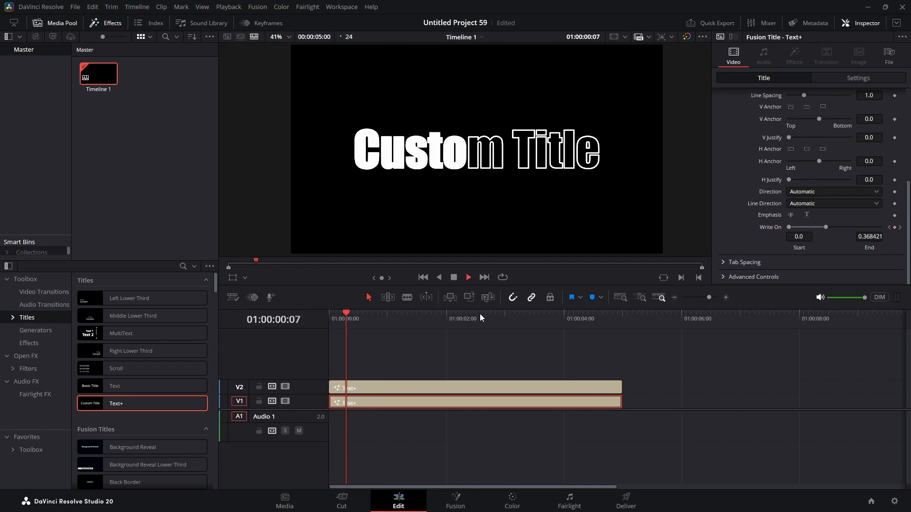
left_click(454, 277)
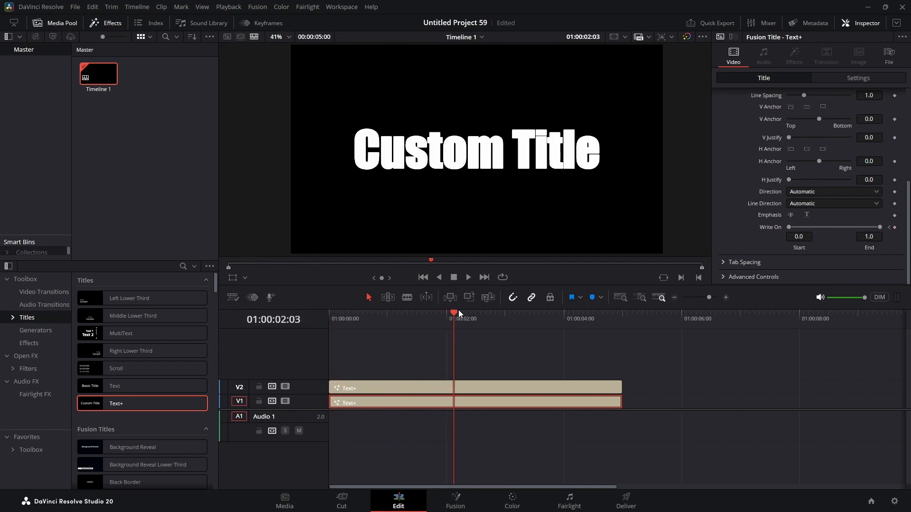
left_click_drag(454, 312, 340, 311)
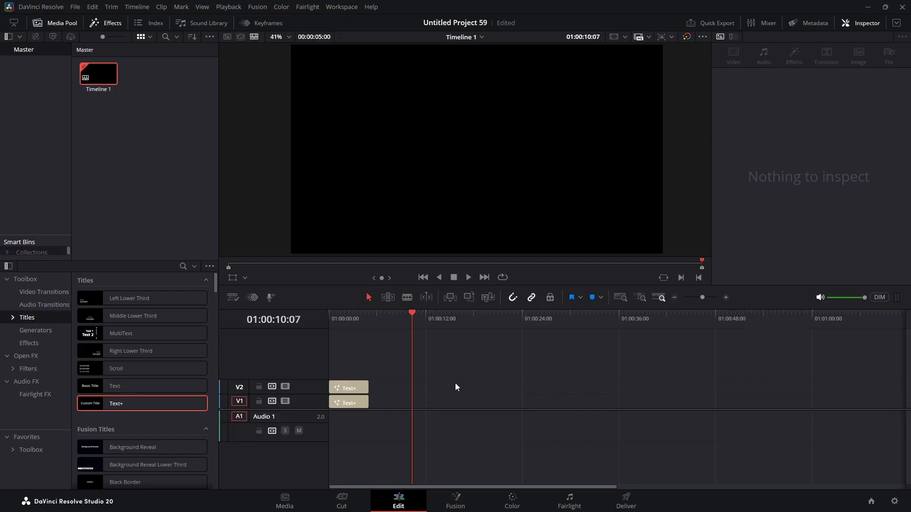
Add another Text+ title on V1 at 01:00:10:07 and set its font to MingLiU_MSCS-ExtB.
left_click_drag(152, 401, 409, 403)
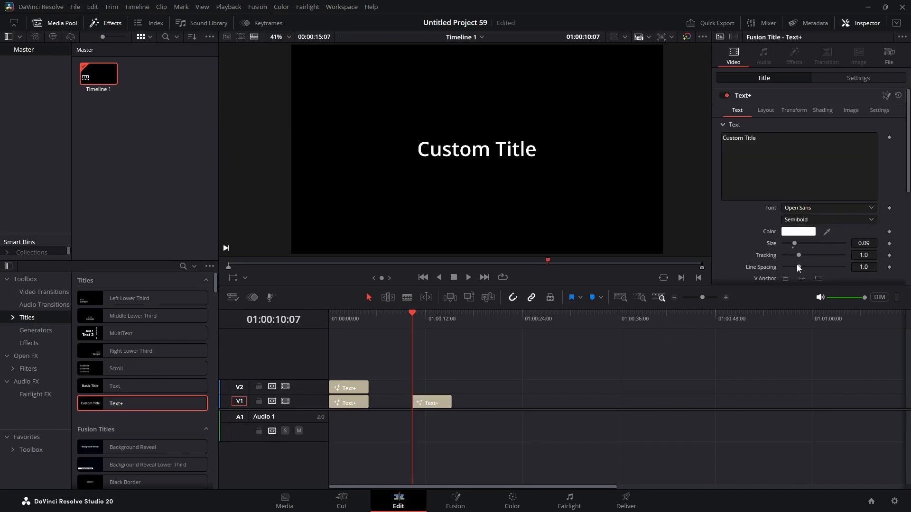
left_click(818, 209)
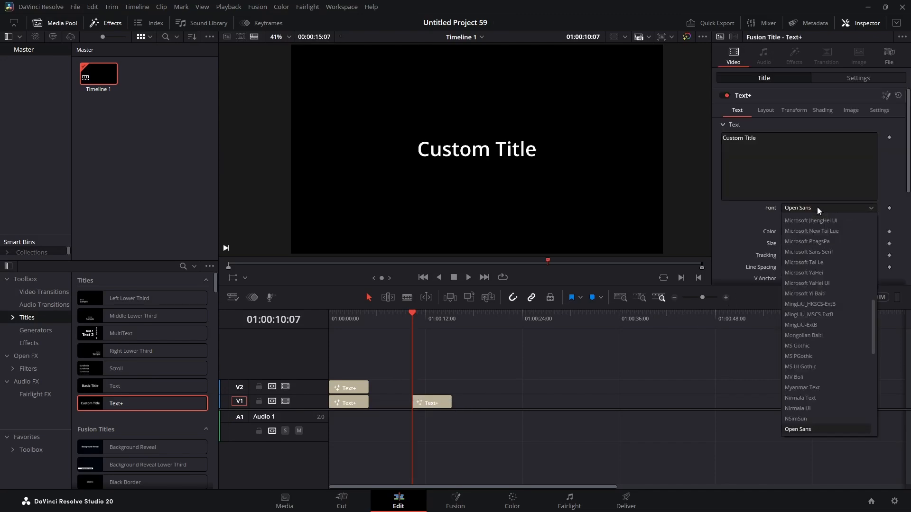
left_click(804, 314)
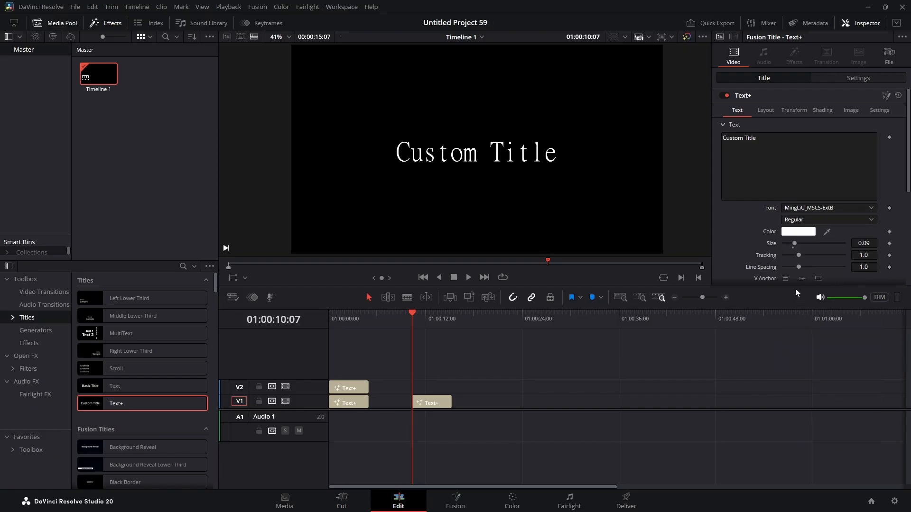
Open the new title in Fusion and add a Follower modifier to the Template node's text.
left_click(884, 95)
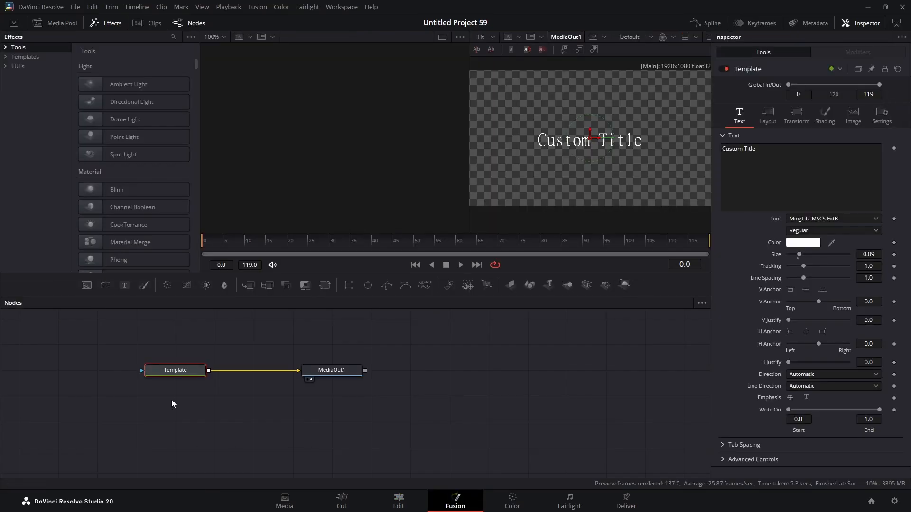
left_click_drag(176, 371, 178, 374)
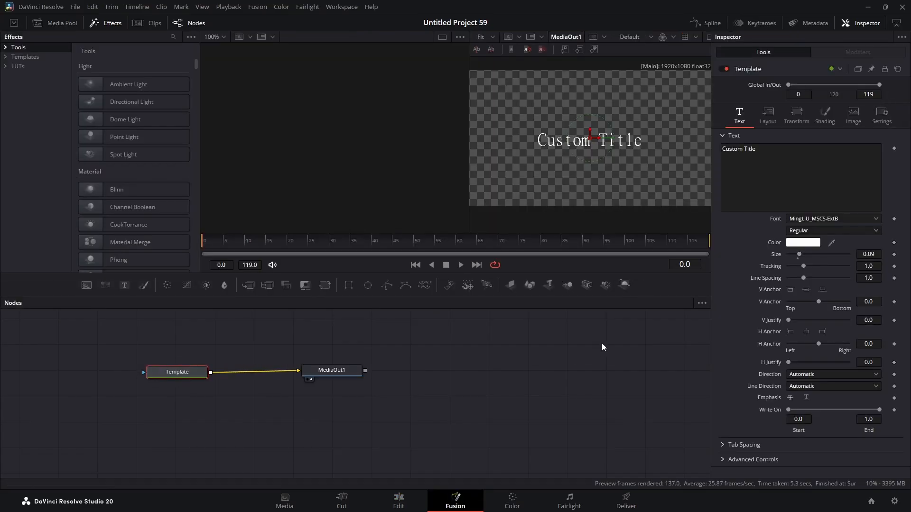
left_click(794, 176)
right_click(795, 175)
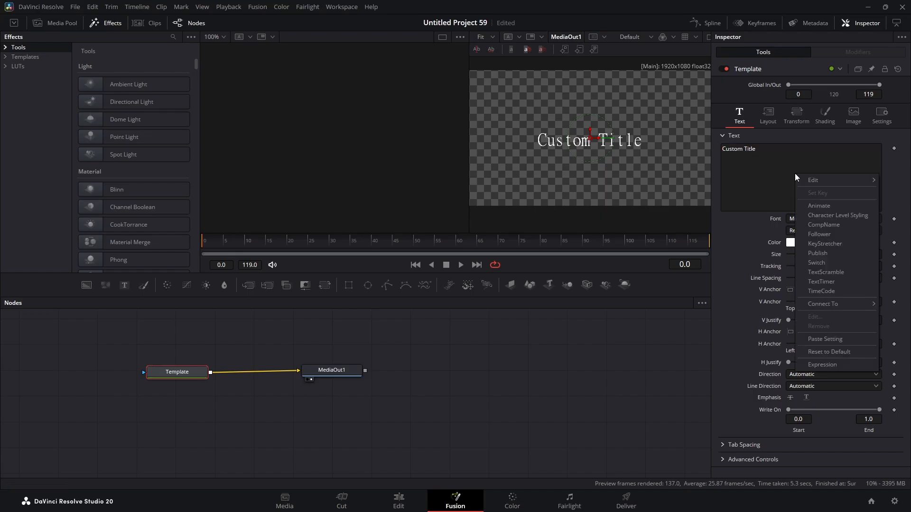
left_click(820, 235)
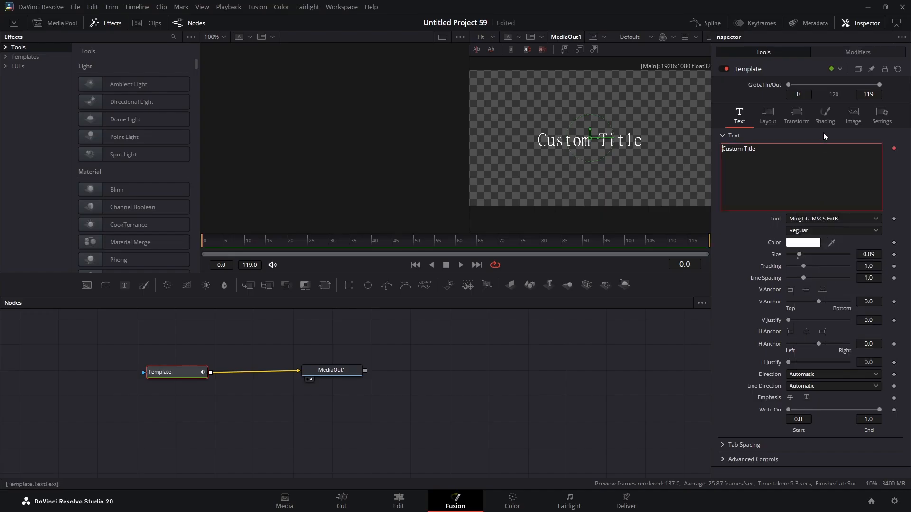
Set the Follower modifier's order to Random But One by One and its delay between each character to 4.
left_click(861, 52)
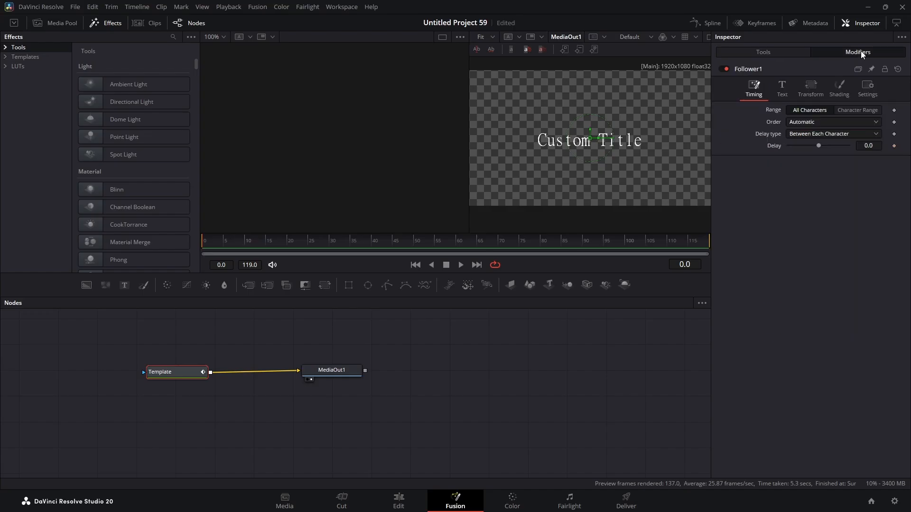
left_click(793, 125)
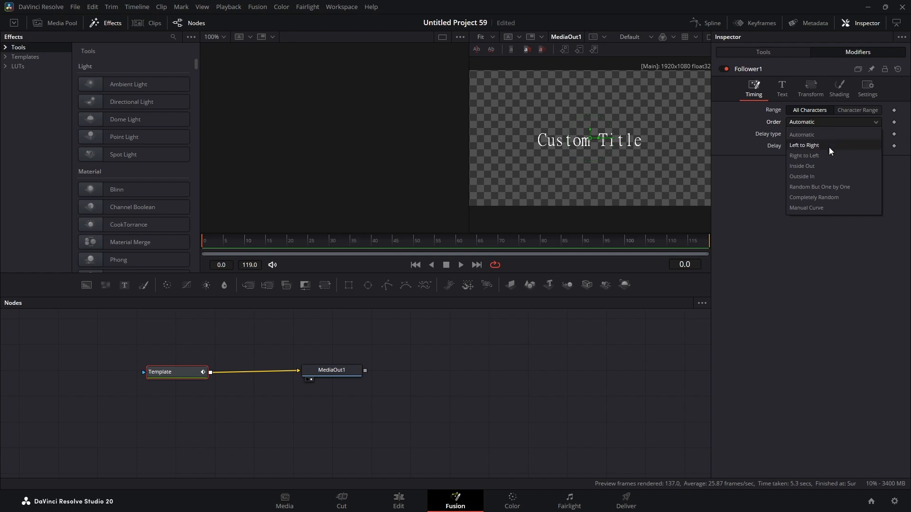
left_click(821, 187)
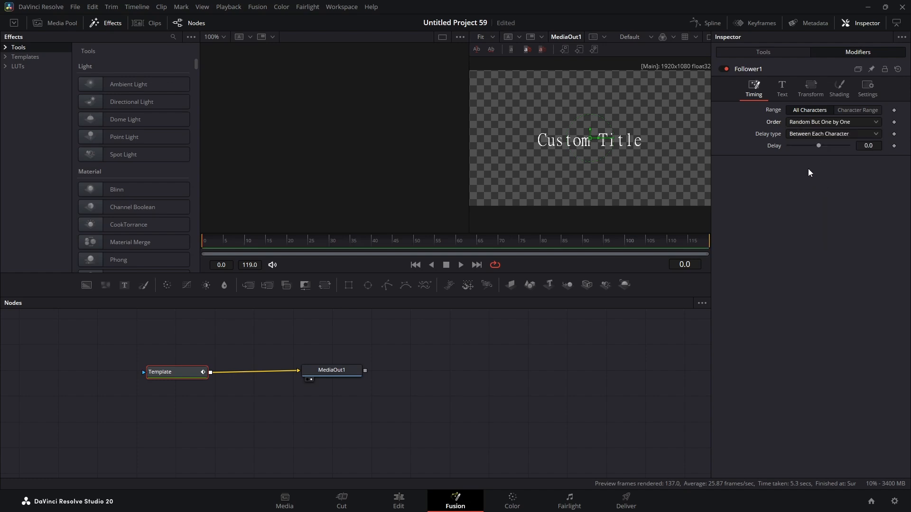
left_click(868, 146)
type("4")
key("Return")
Keyframe the Follower's shading opacity from 0.0 at frame 0 to 1.0 at frame 30.
left_click(838, 88)
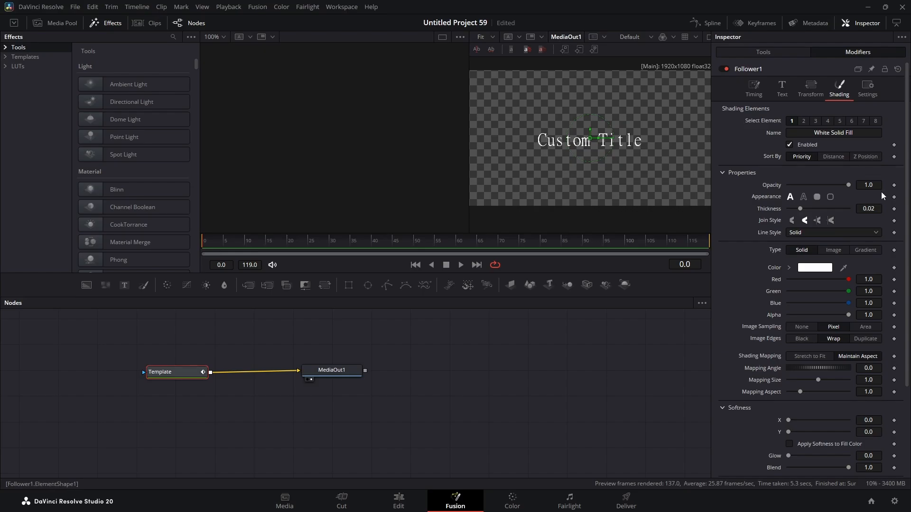
left_click(894, 185)
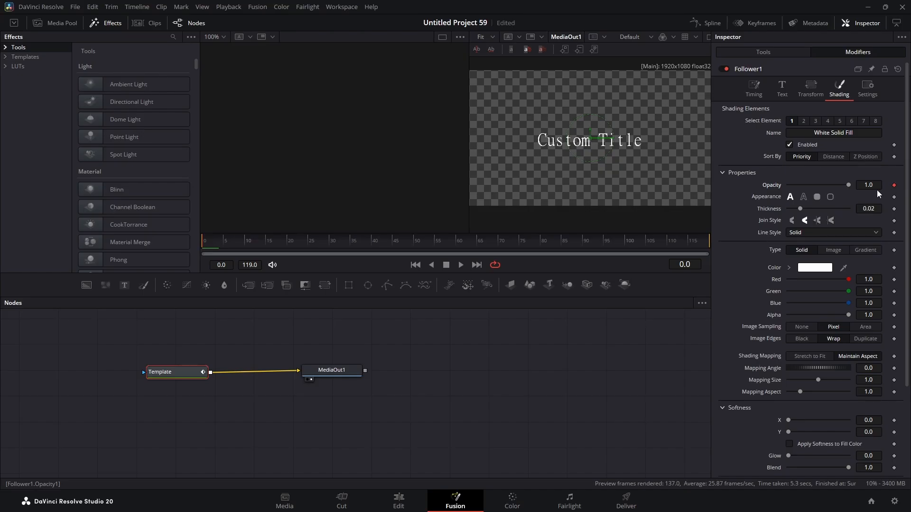
left_click_drag(848, 185, 770, 187)
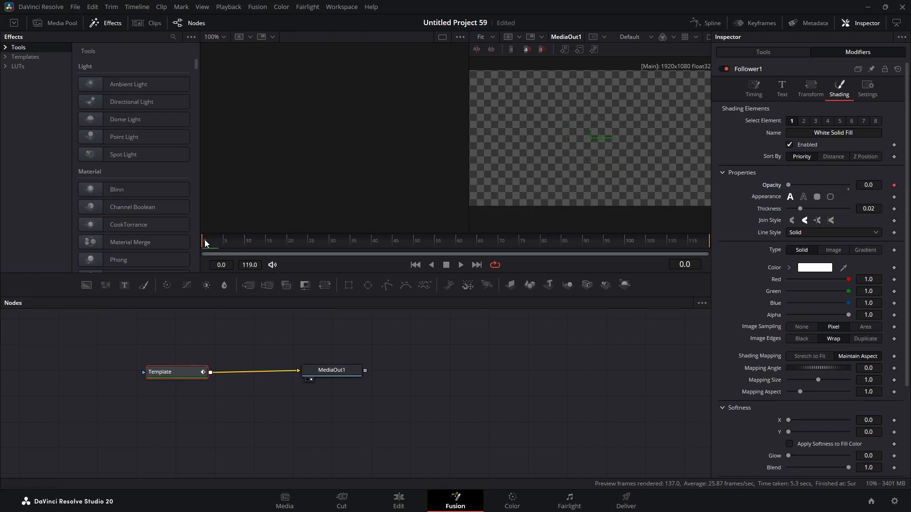
left_click_drag(206, 243, 331, 244)
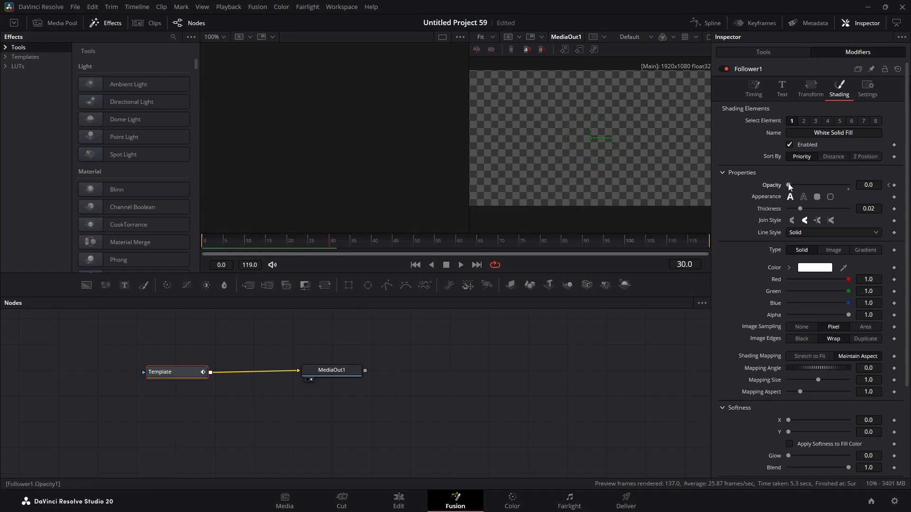
left_click_drag(789, 185, 850, 185)
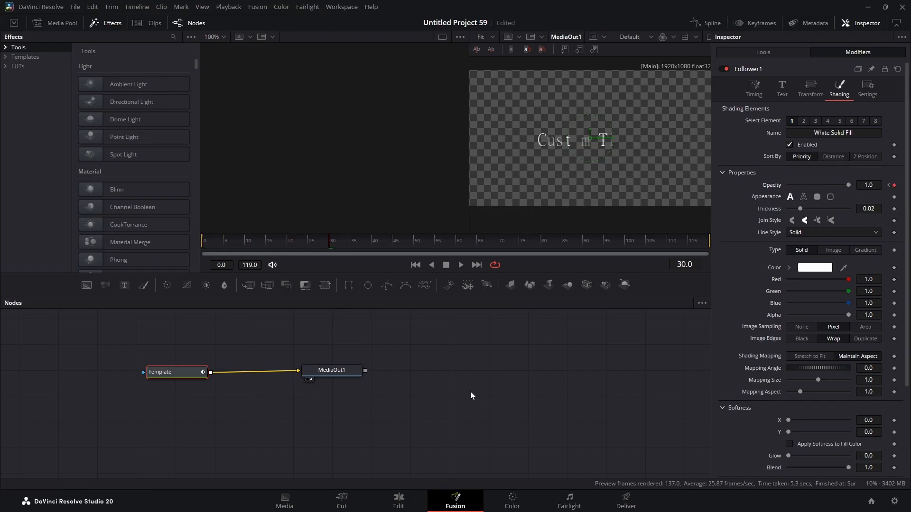
Return to the Edit page and play the second title from 01:00:10:07 to preview its random letter fade-in.
left_click(398, 501)
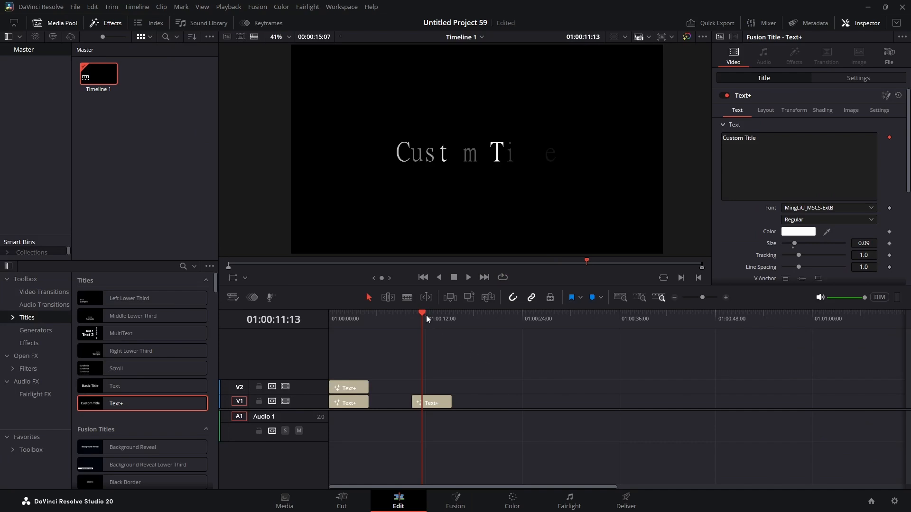
left_click_drag(426, 315, 415, 312)
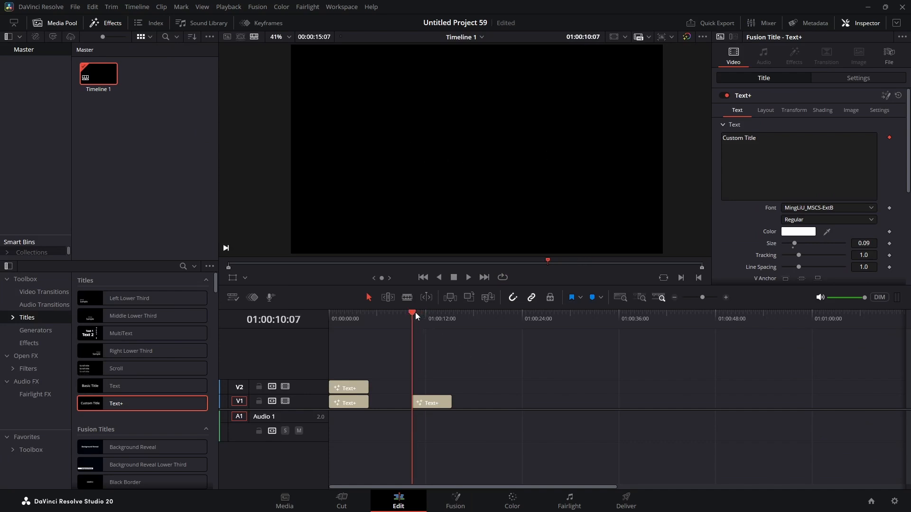
left_click(468, 278)
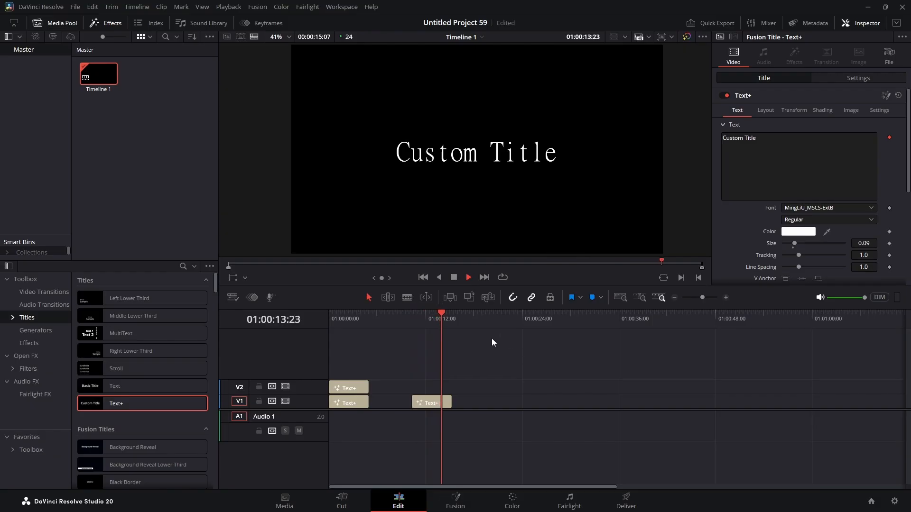
left_click(454, 279)
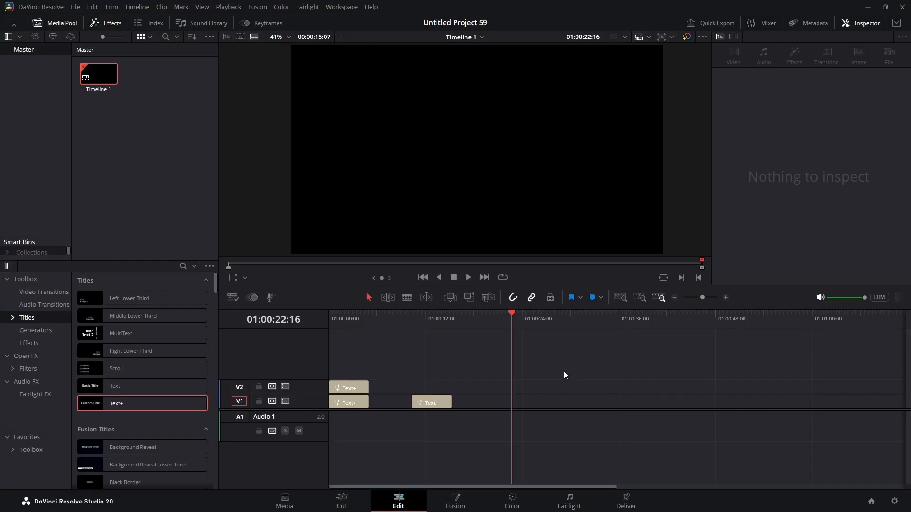
Add a third Text+ title on V1 at 01:00:22:16, with the Impact font and size 0.1535.
left_click_drag(153, 404, 512, 407)
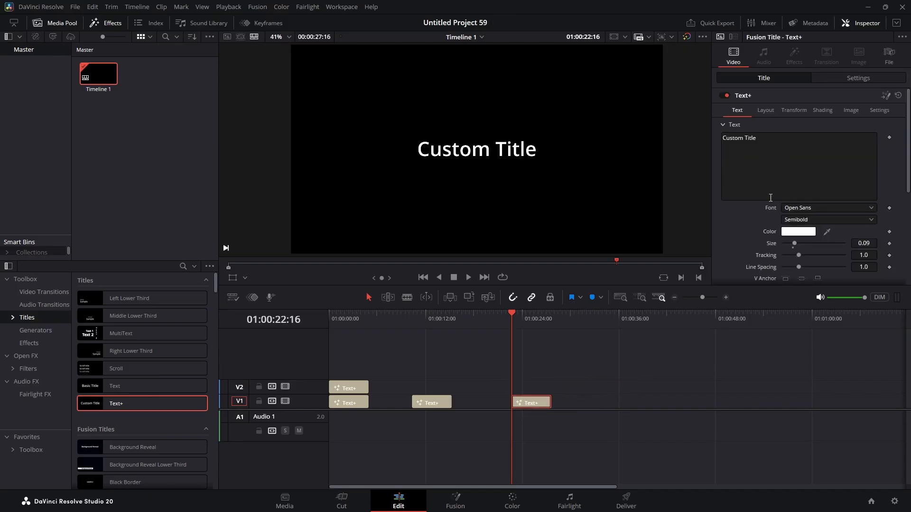
left_click(797, 207)
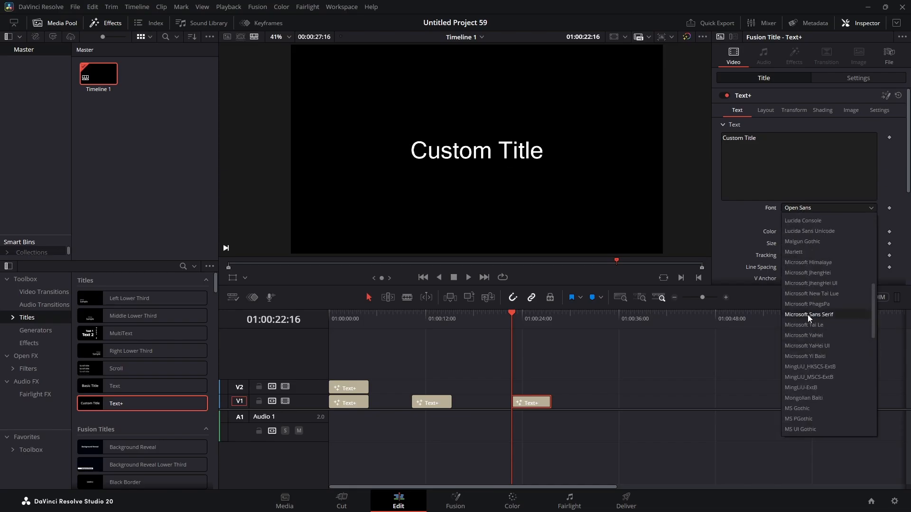
scroll(808, 313, "up", 5)
left_click(804, 242)
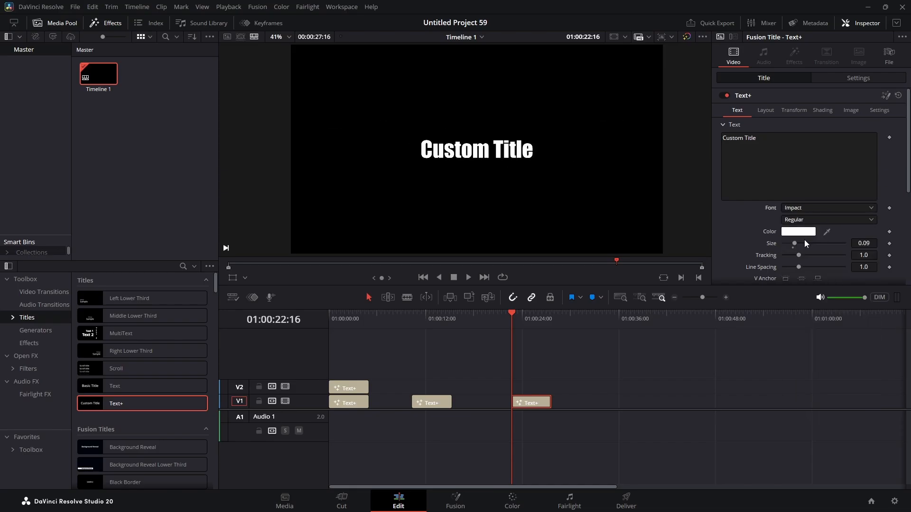
left_click_drag(796, 243, 803, 242)
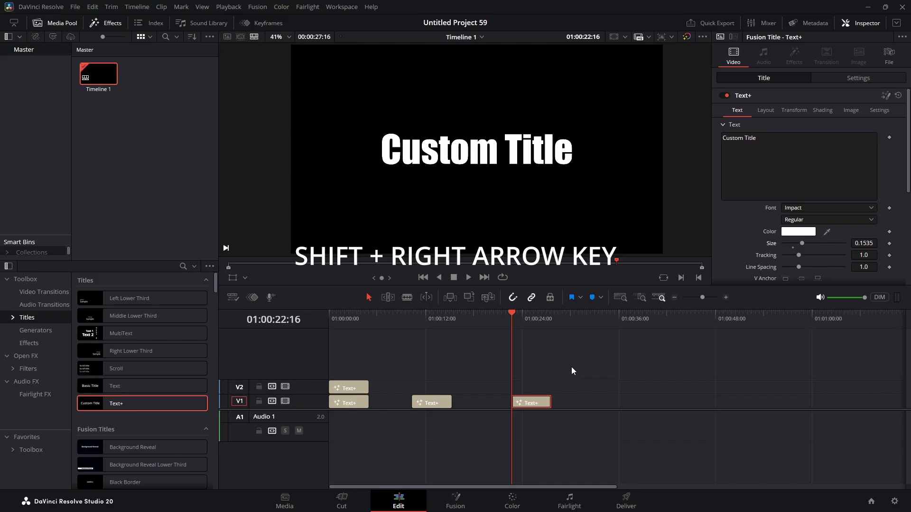
Keyframe the third title's character Y rotation from 0.0 at 01:00:23:16 to 360 at 01:00:24:16, saving the project along the way.
key("shift+Right")
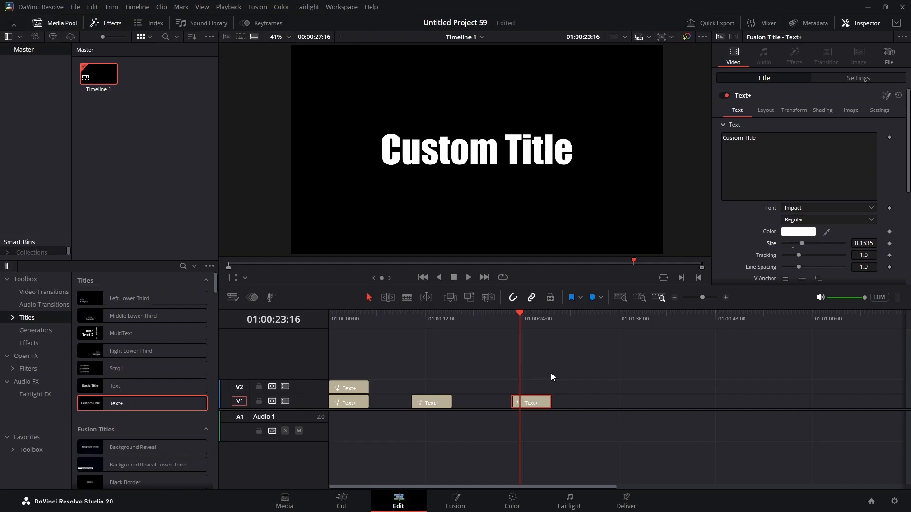
left_click(786, 112)
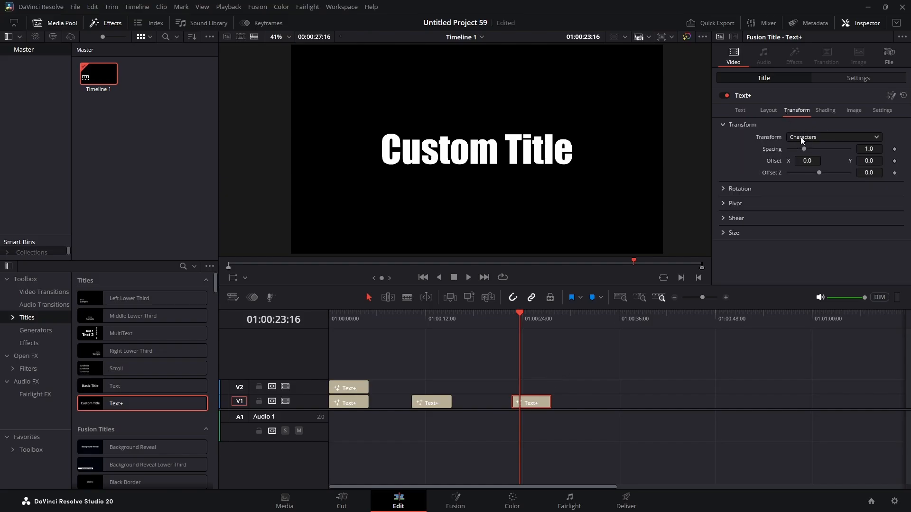
left_click(724, 189)
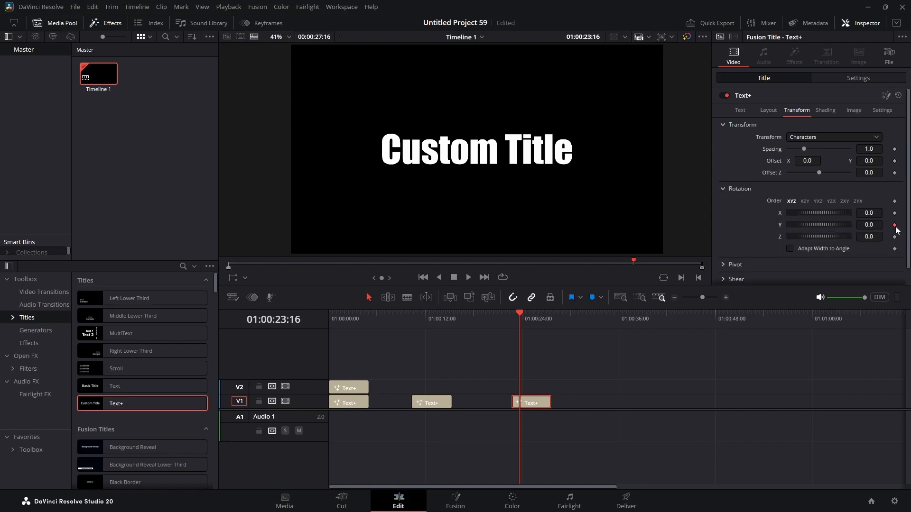
key("ctrl+s")
key("shift+Right")
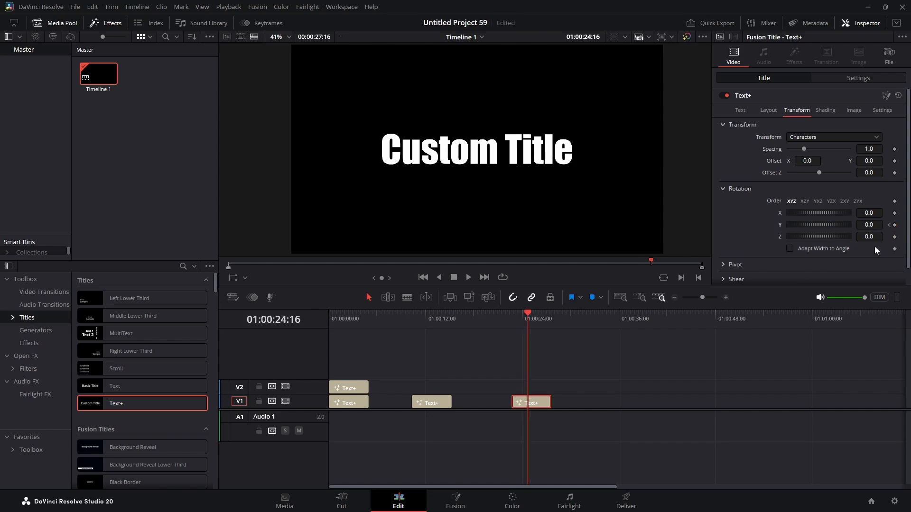
left_click(867, 225)
type("360")
key("Tab")
Enable motion blur on the third title and set its shutter angle to 360.
left_click(880, 111)
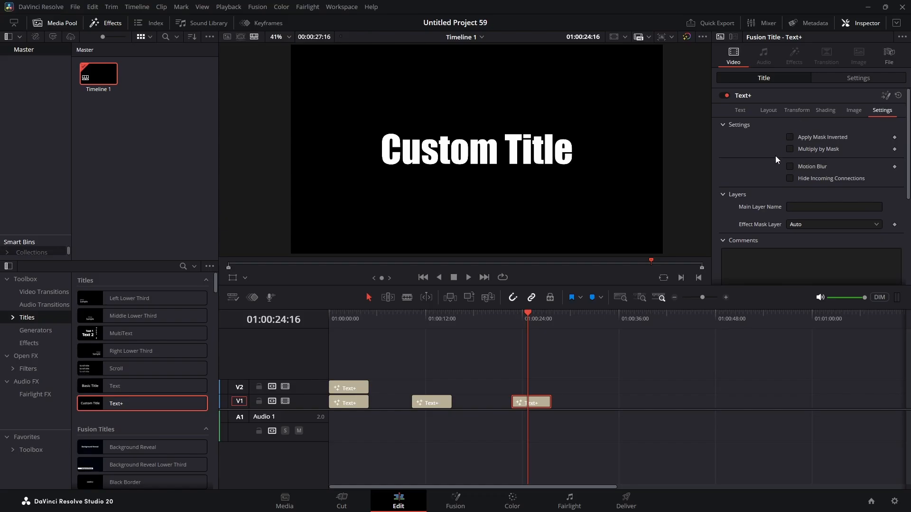
left_click(789, 167)
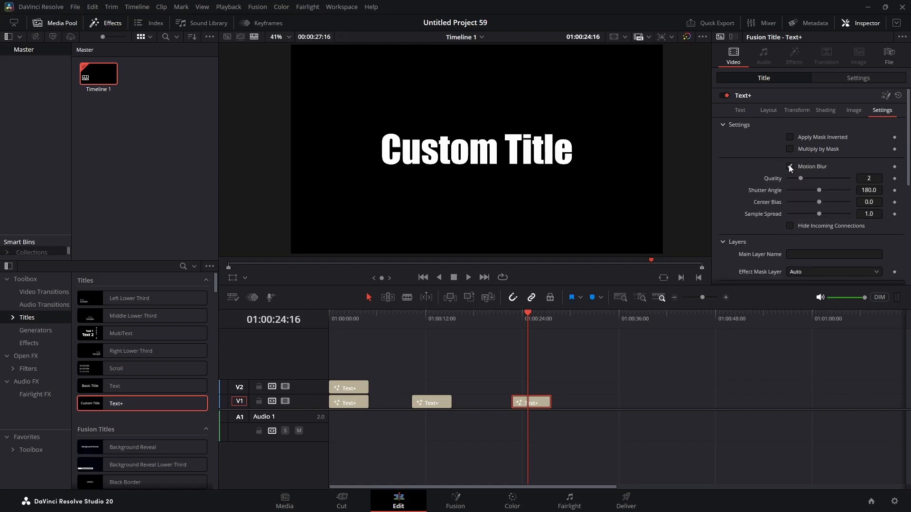
left_click(870, 191)
double_click(869, 191)
type("360")
key("Tab")
Play the third title from its start at 01:00:22:16 and replay it to preview the spinning characters.
left_click(548, 403)
left_click(543, 404)
key("shift+Left")
key("shift+Left")
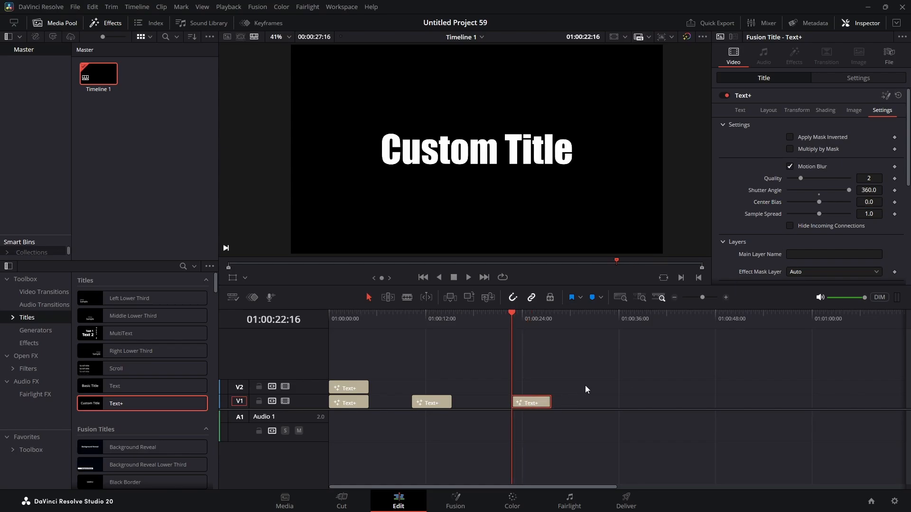
key("space")
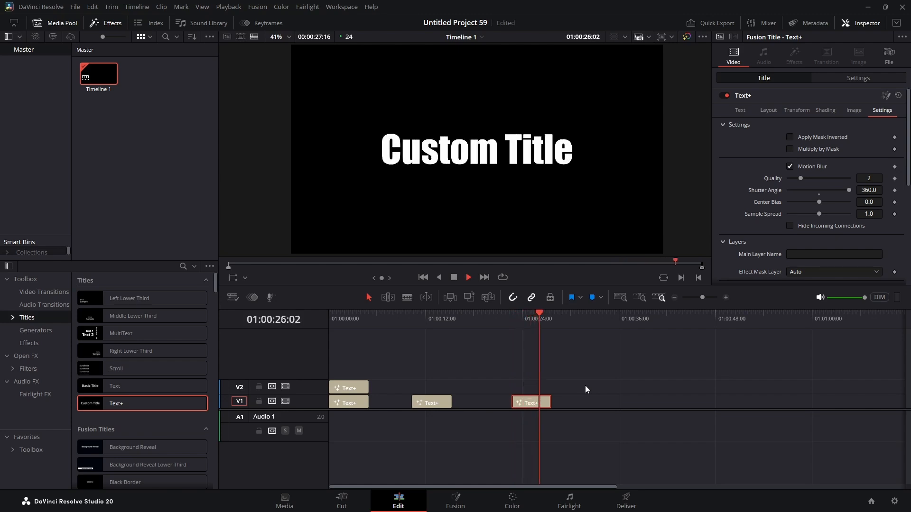
key("space")
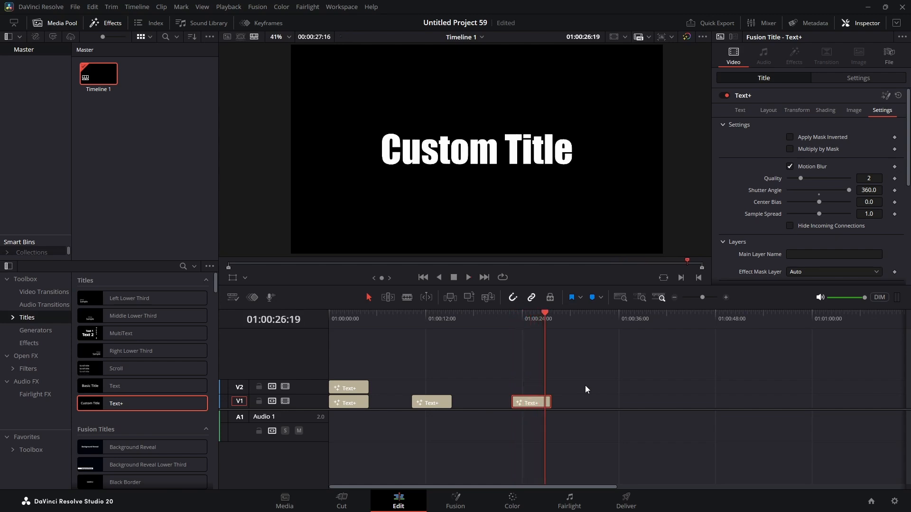
left_click_drag(545, 313, 512, 314)
key("space")
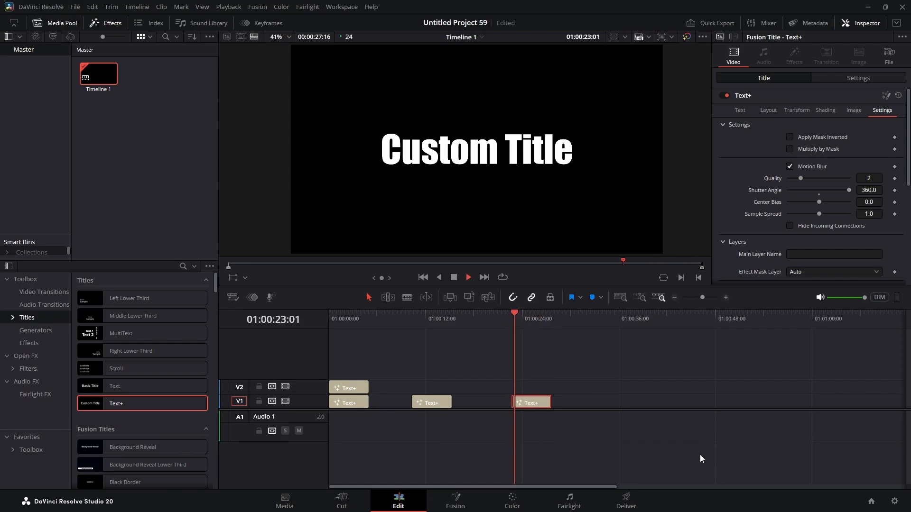